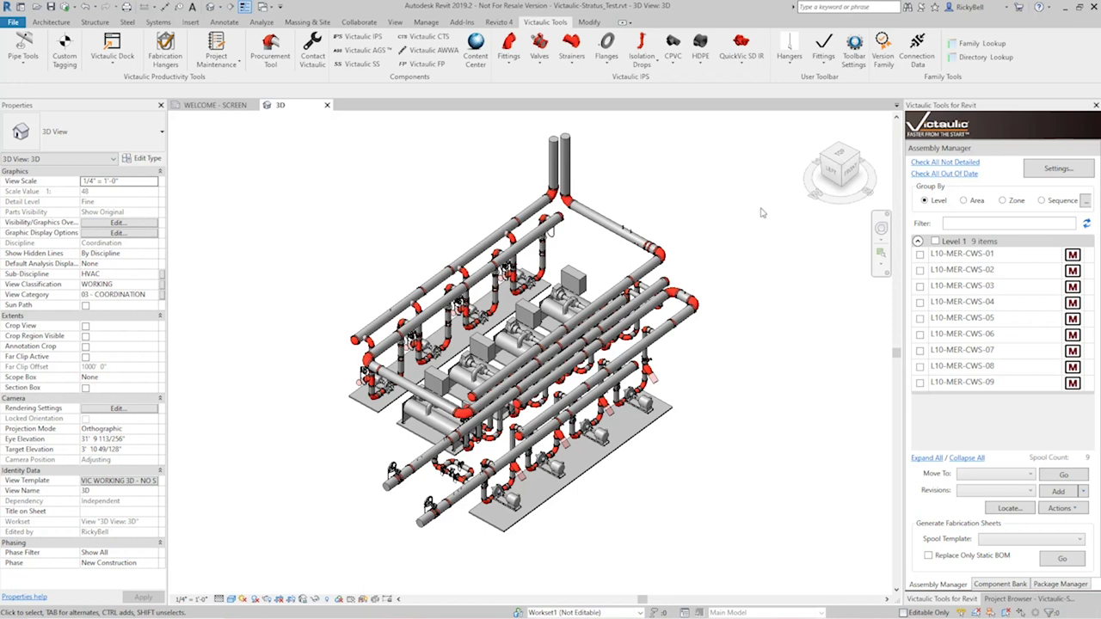
- Check the Victaulic Stratus app key setting without saving, then switch to the Stratus Assemblies Dashboard
{"action": "left_click", "coordinate": [854, 47]}
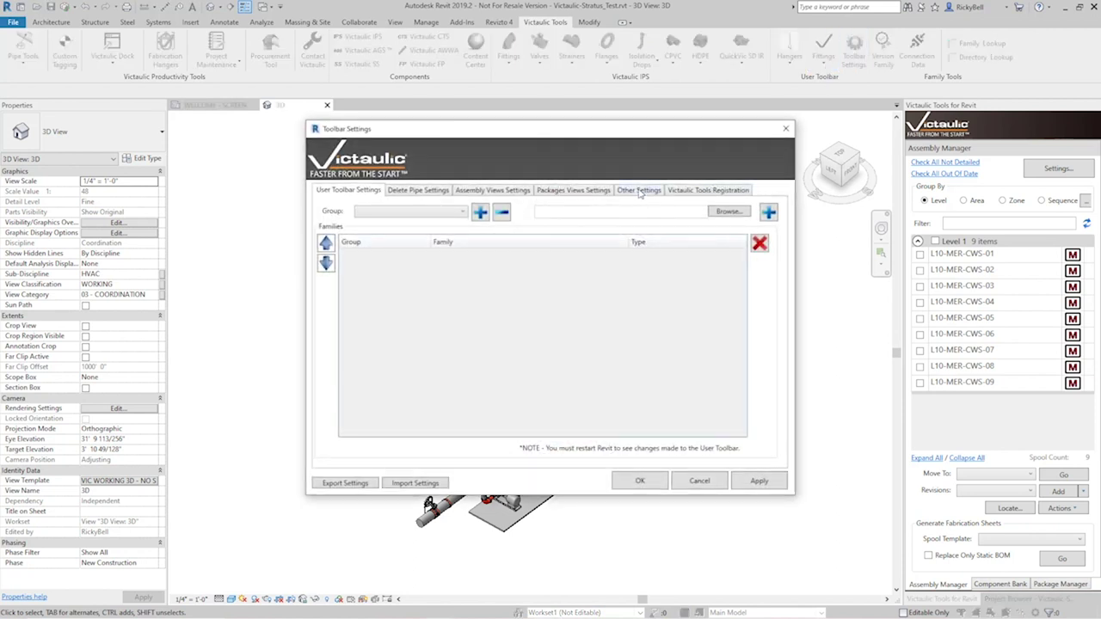
{"action": "left_click", "coordinate": [637, 192]}
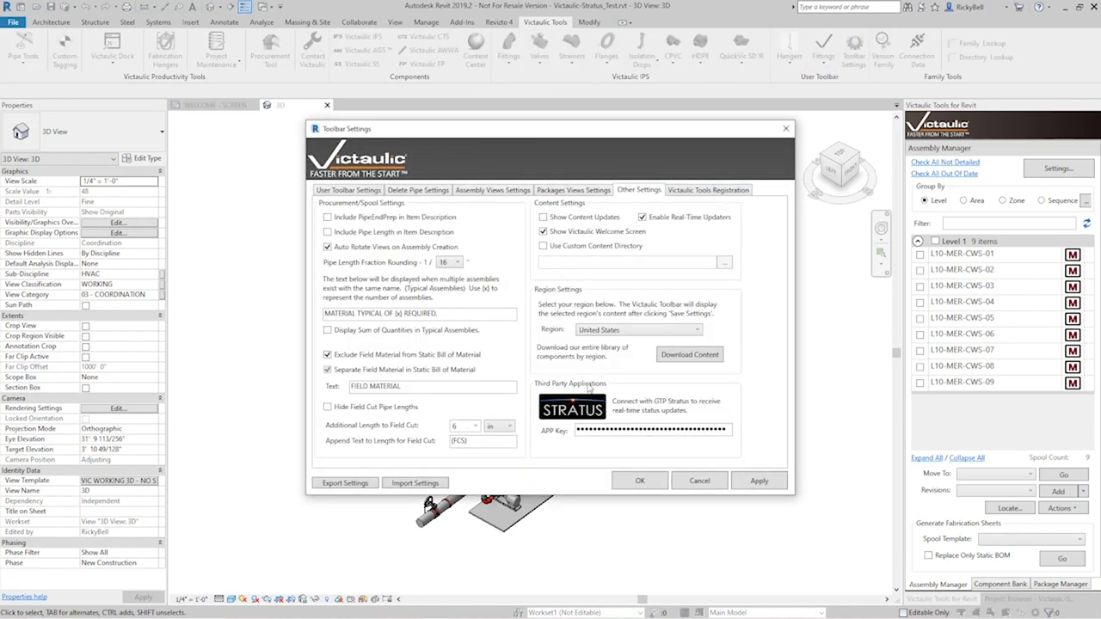
{"action": "left_click", "coordinate": [574, 433]}
{"action": "left_click", "coordinate": [709, 486]}
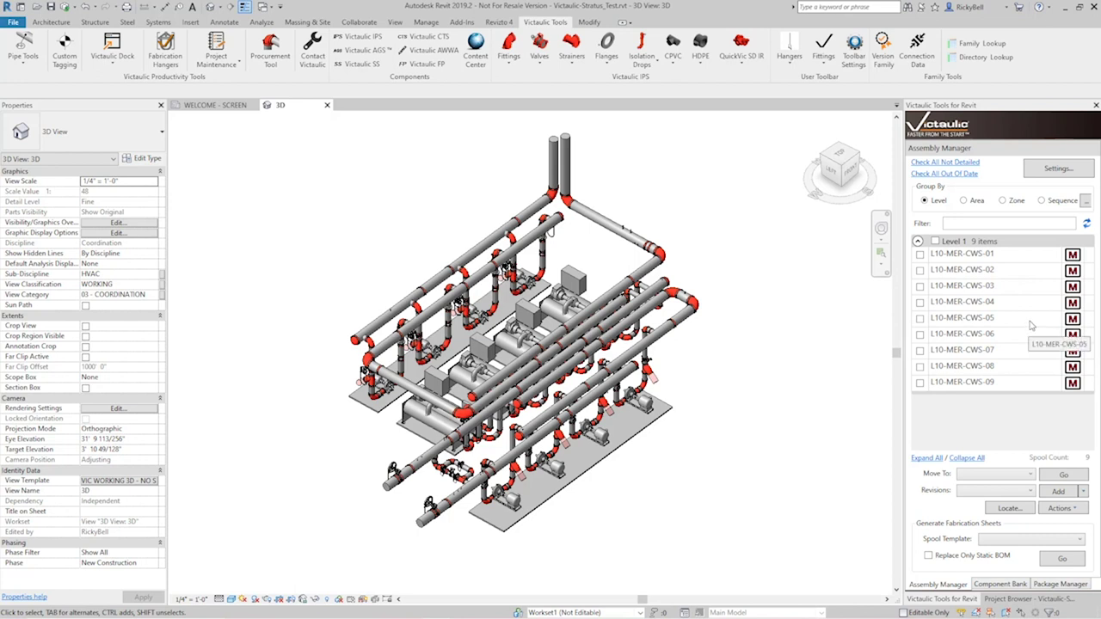
{"action": "mouse_move", "coordinate": [1071, 263]}
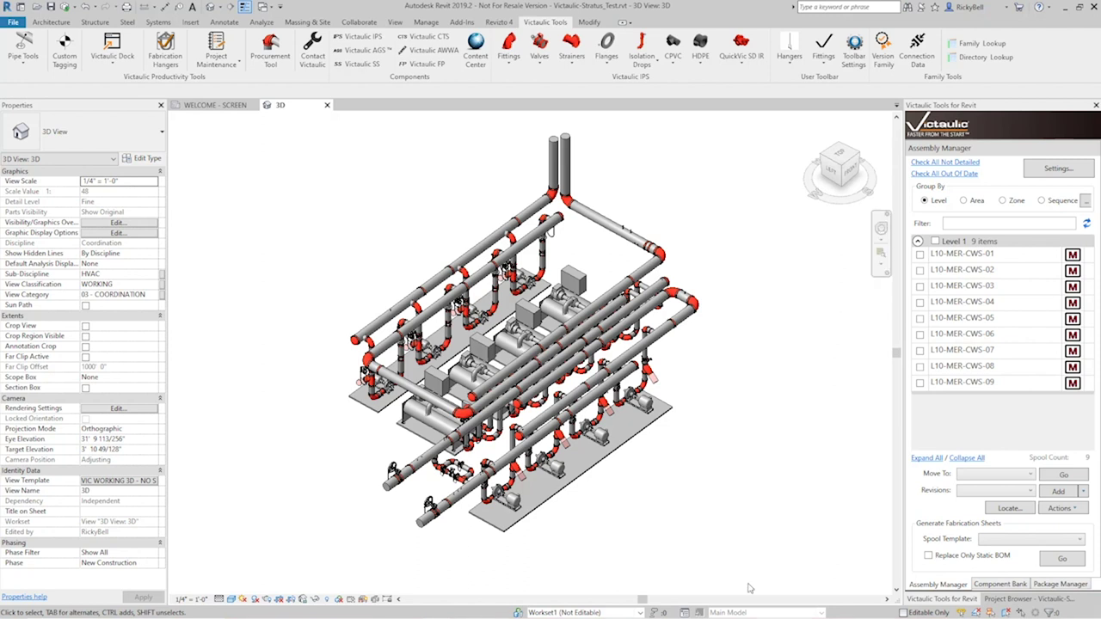
{"action": "key", "text": "alt+Tab"}
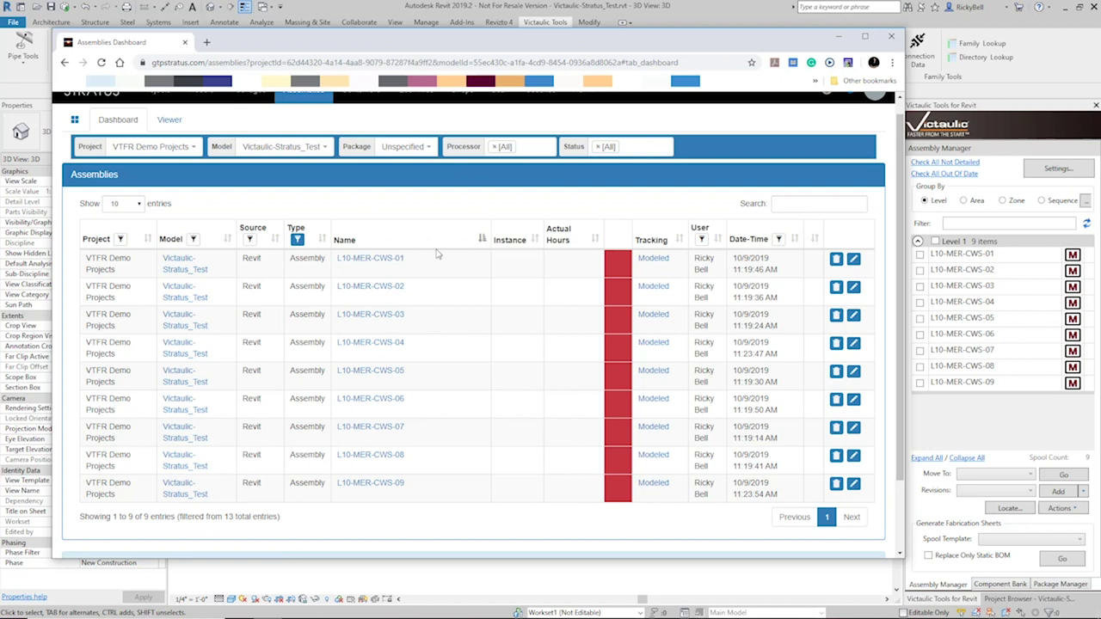
- Set assembly L10-MER-CWS-01's Stratus status to Issued for Fabrication
{"action": "left_click", "coordinate": [655, 259]}
{"action": "left_click", "coordinate": [370, 182]}
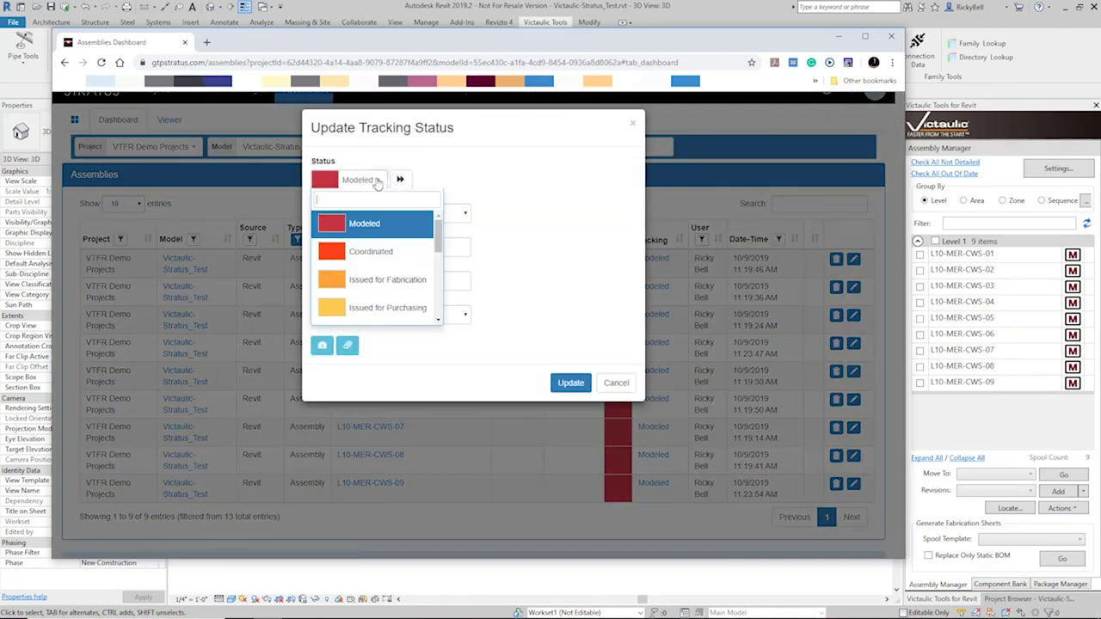
{"action": "left_click", "coordinate": [389, 283]}
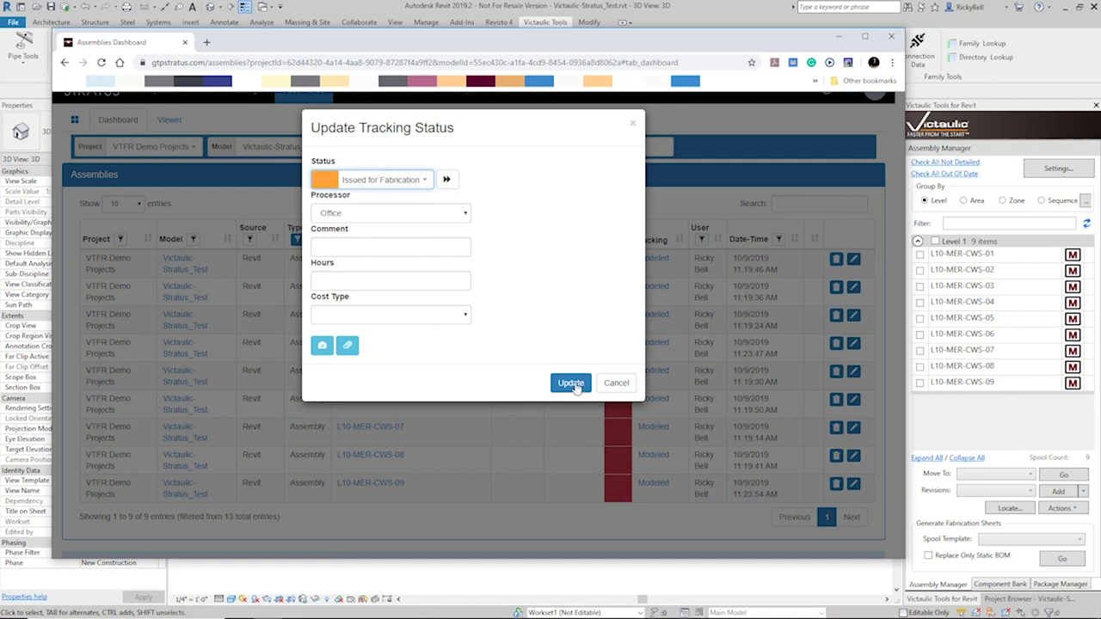
{"action": "left_click", "coordinate": [578, 384]}
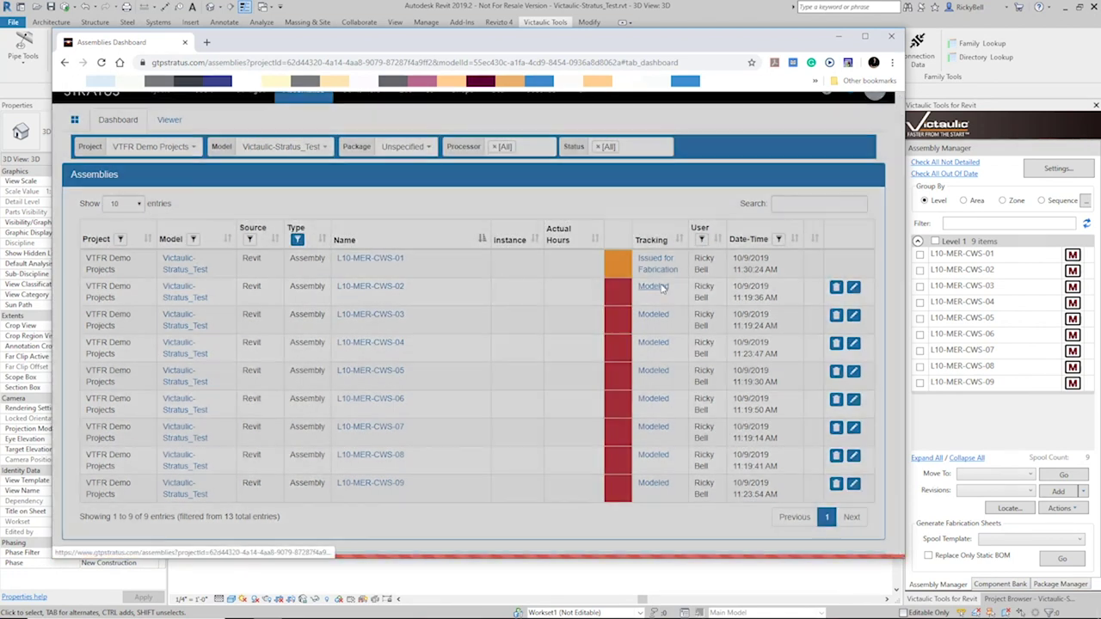
- Set L10-MER-CWS-02 to Issued for Purchasing and return to the Revit model
{"action": "left_click", "coordinate": [658, 287]}
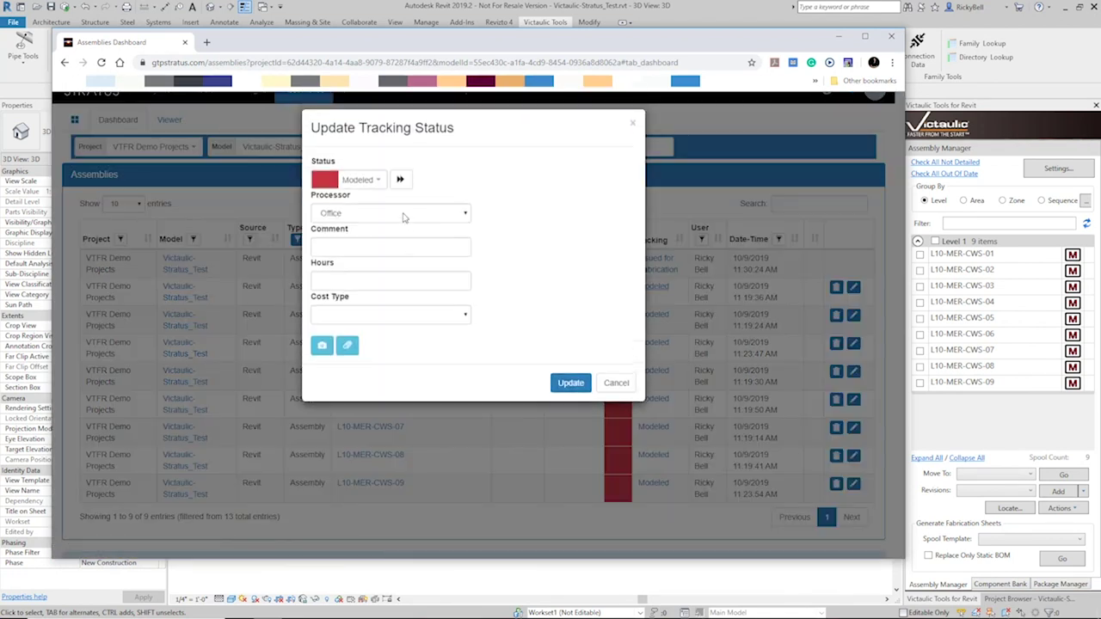
{"action": "left_click", "coordinate": [361, 179]}
{"action": "left_click", "coordinate": [378, 314]}
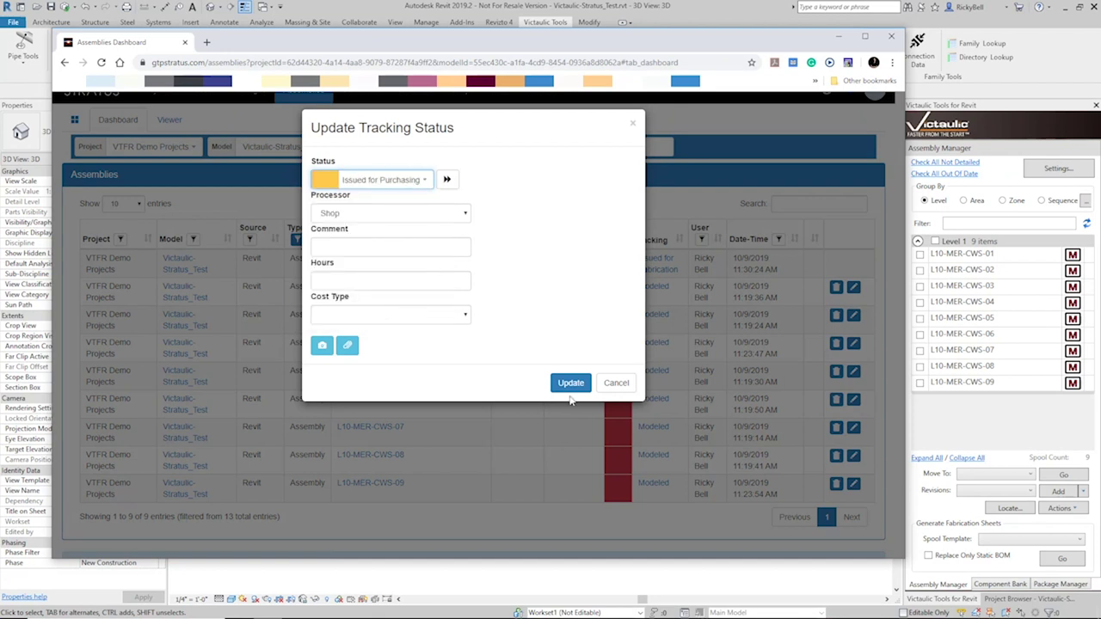
{"action": "left_click", "coordinate": [574, 385]}
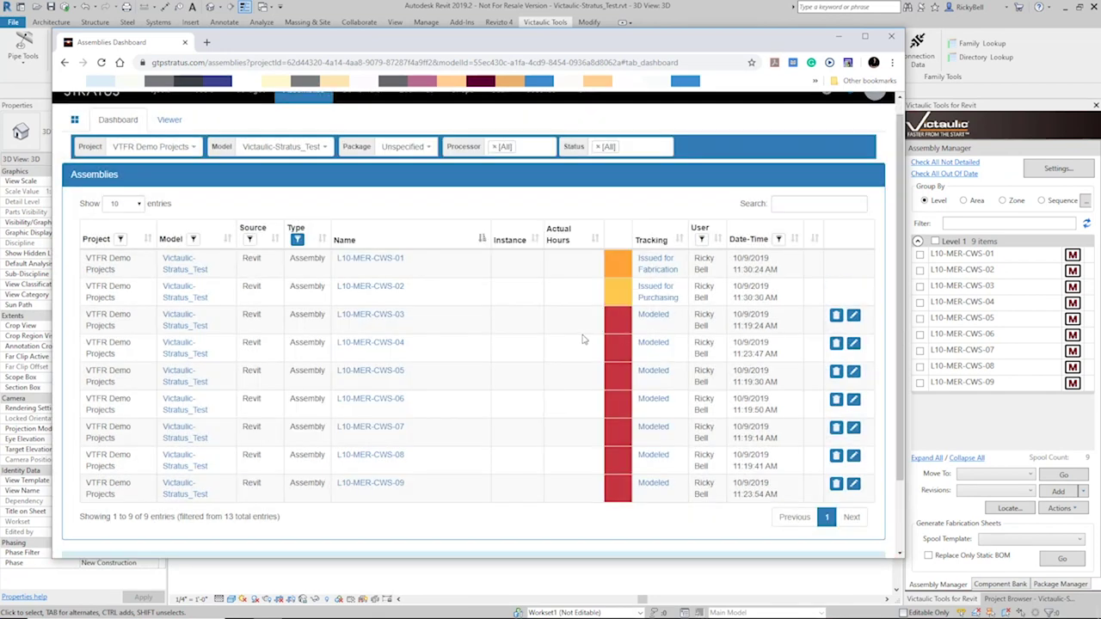
{"action": "left_click", "coordinate": [749, 574]}
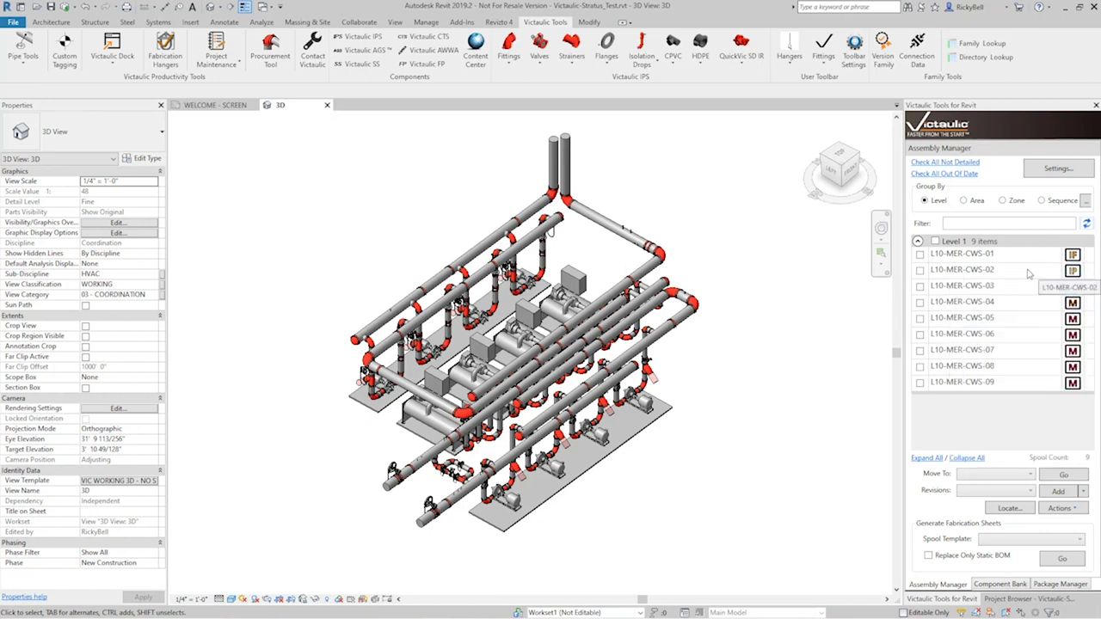
- Check L10-MER-CWS-01 in Assembly Manager and locate it in the model, then view Package Manager
{"action": "left_click", "coordinate": [777, 328]}
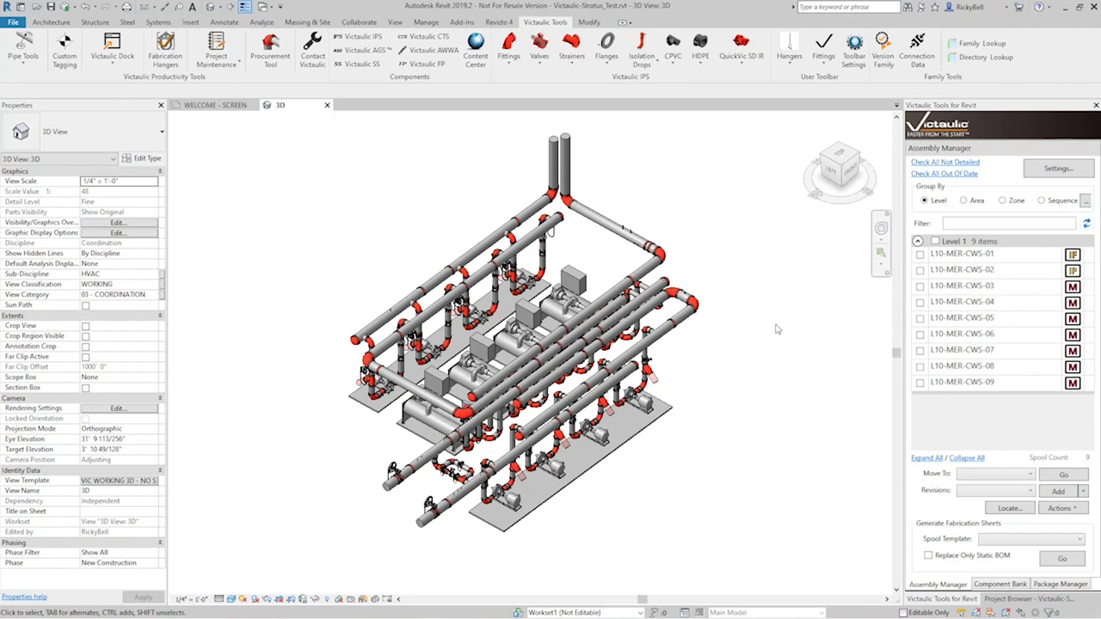
{"action": "left_click", "coordinate": [919, 255]}
{"action": "left_click", "coordinate": [1008, 509]}
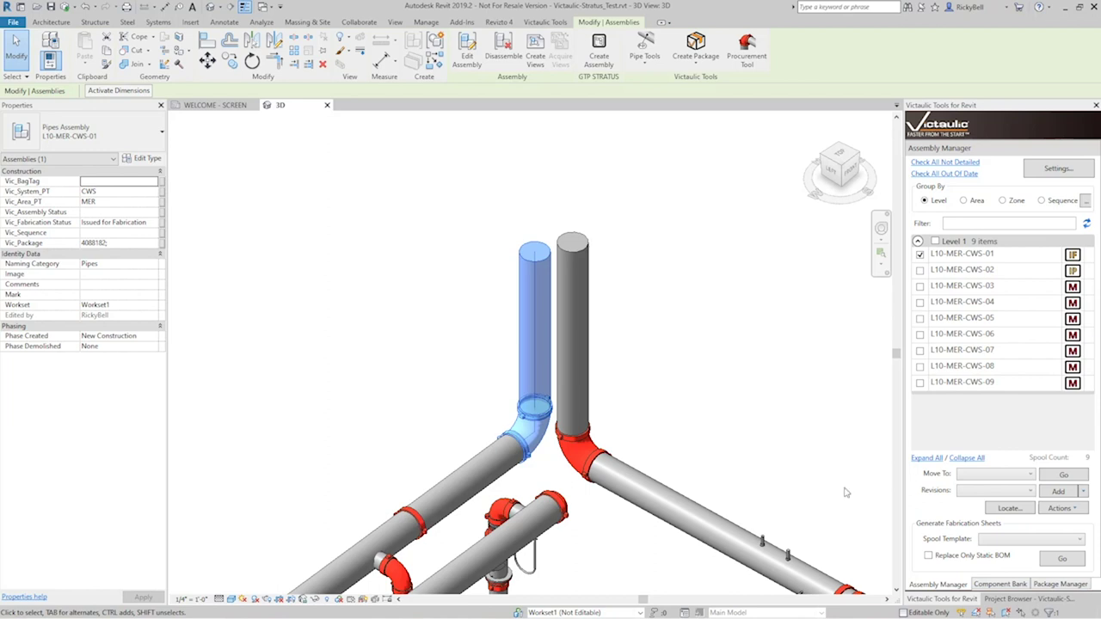
{"action": "left_click", "coordinate": [1061, 585]}
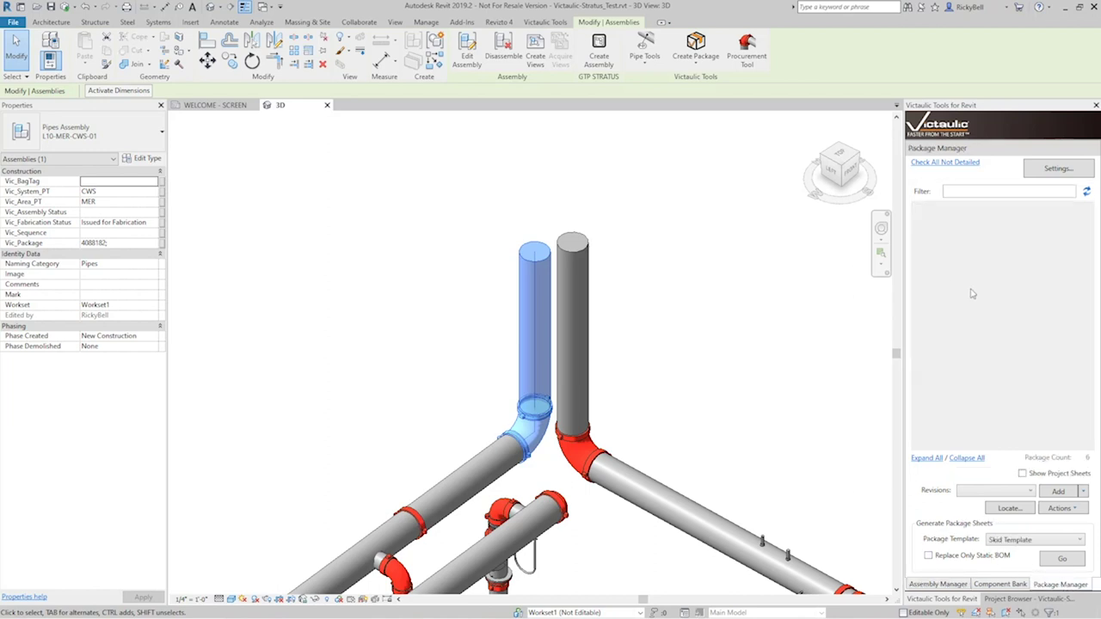
- Clear the assembly selection and select the entire connected pipe header run
{"action": "left_click", "coordinate": [725, 322]}
{"action": "scroll", "coordinate": [727, 322], "scroll_direction": "down", "scroll_amount": 4}
{"action": "scroll", "coordinate": [726, 322], "scroll_direction": "down", "scroll_amount": 2}
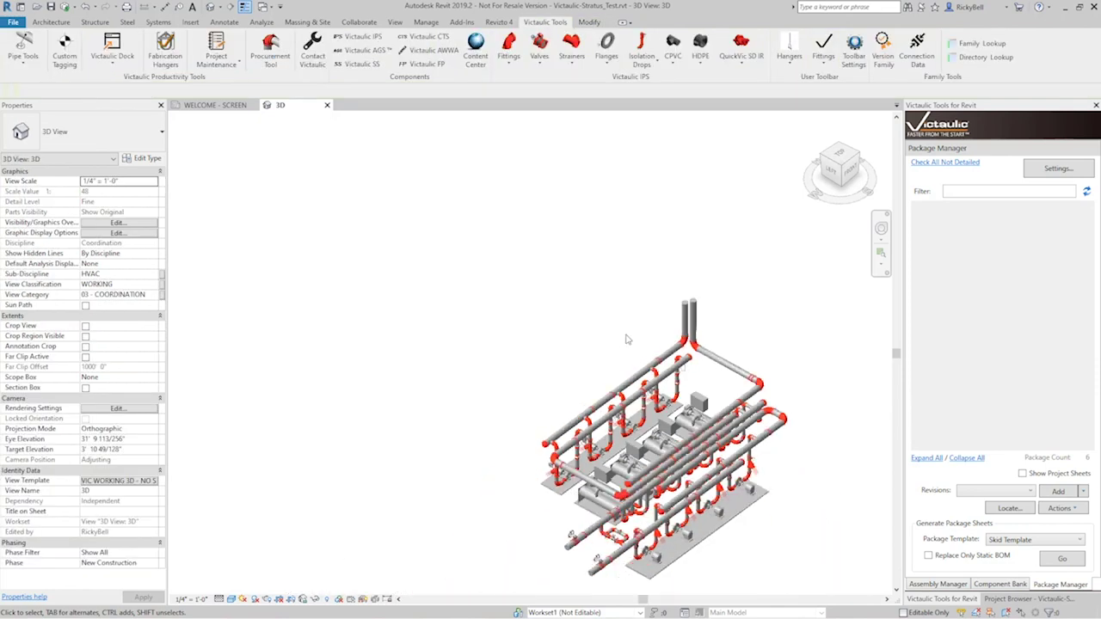
{"action": "scroll", "coordinate": [581, 328], "scroll_direction": "up", "scroll_amount": 4}
{"action": "middle_click_drag", "start_coordinate": [582, 328], "coordinate": [509, 264]}
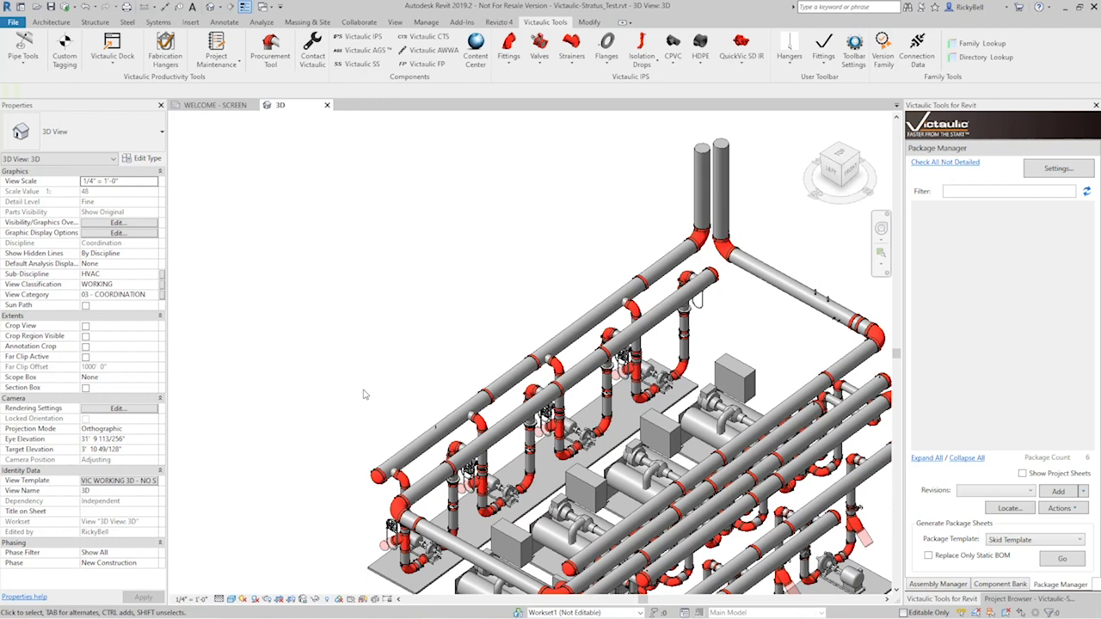
{"action": "key", "text": "Tab"}
{"action": "key", "text": "Tab"}
{"action": "left_click", "coordinate": [418, 451]}
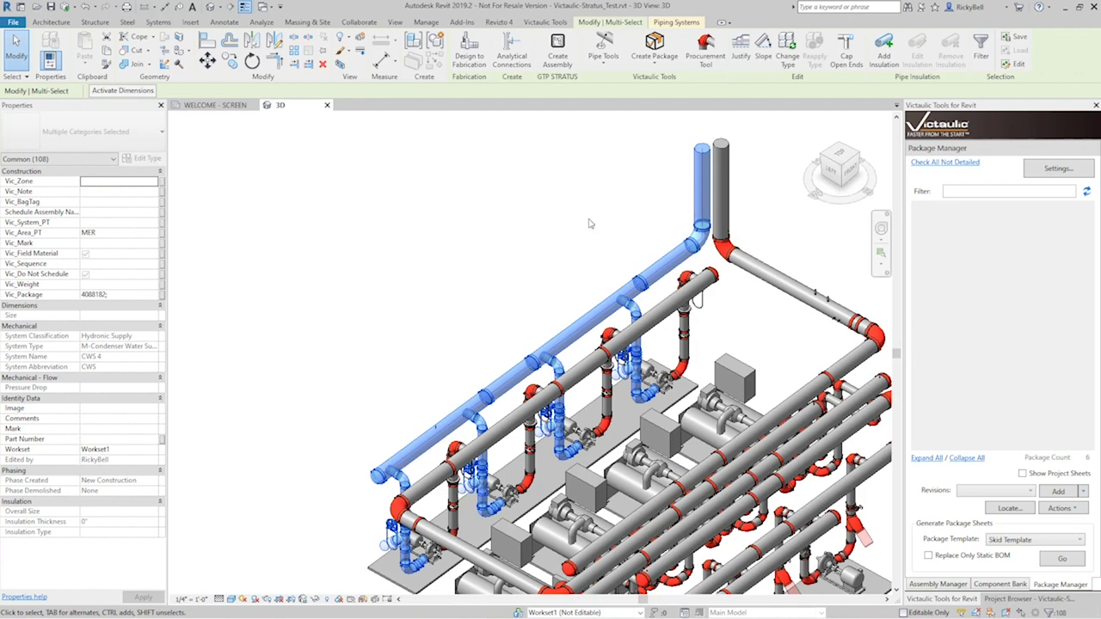
- Start a new Victaulic package from the Create Package dropdown
{"action": "left_click", "coordinate": [655, 65]}
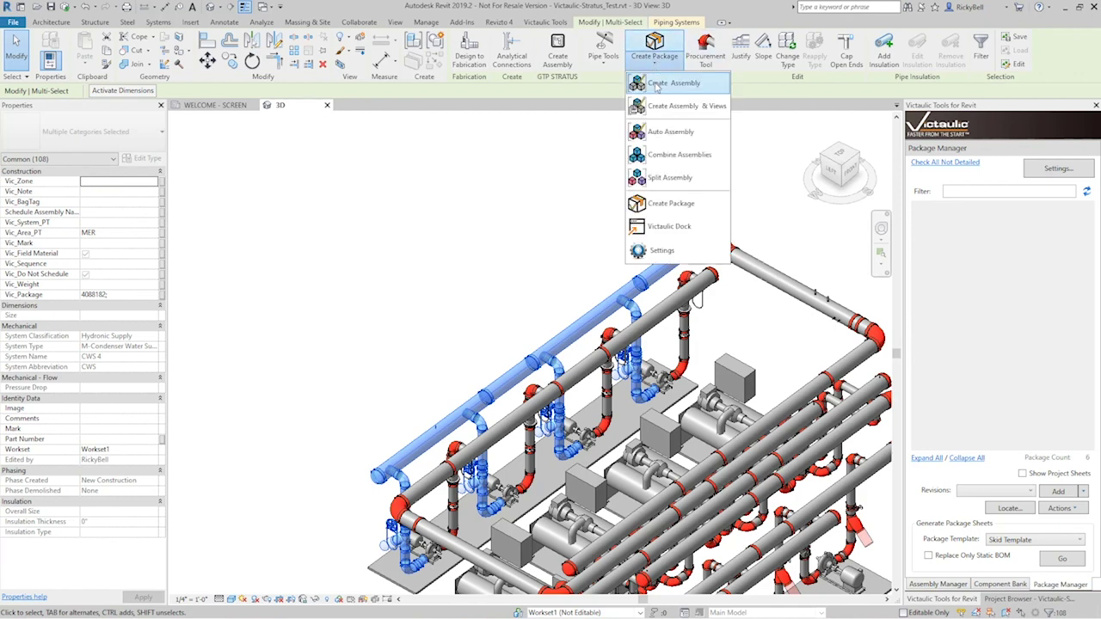
{"action": "left_click", "coordinate": [670, 203]}
{"action": "left_click", "coordinate": [513, 318]}
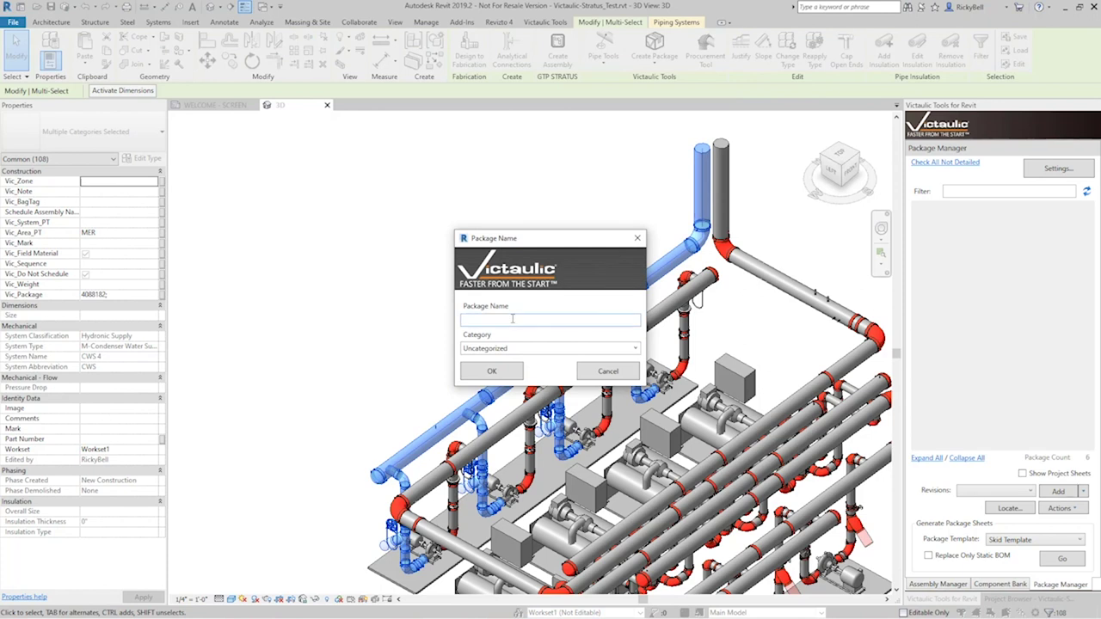
- Name the new package 'Headers' and confirm creating it on GTP Stratus as well
{"action": "type", "text": "Headers"}
{"action": "left_click", "coordinate": [493, 373]}
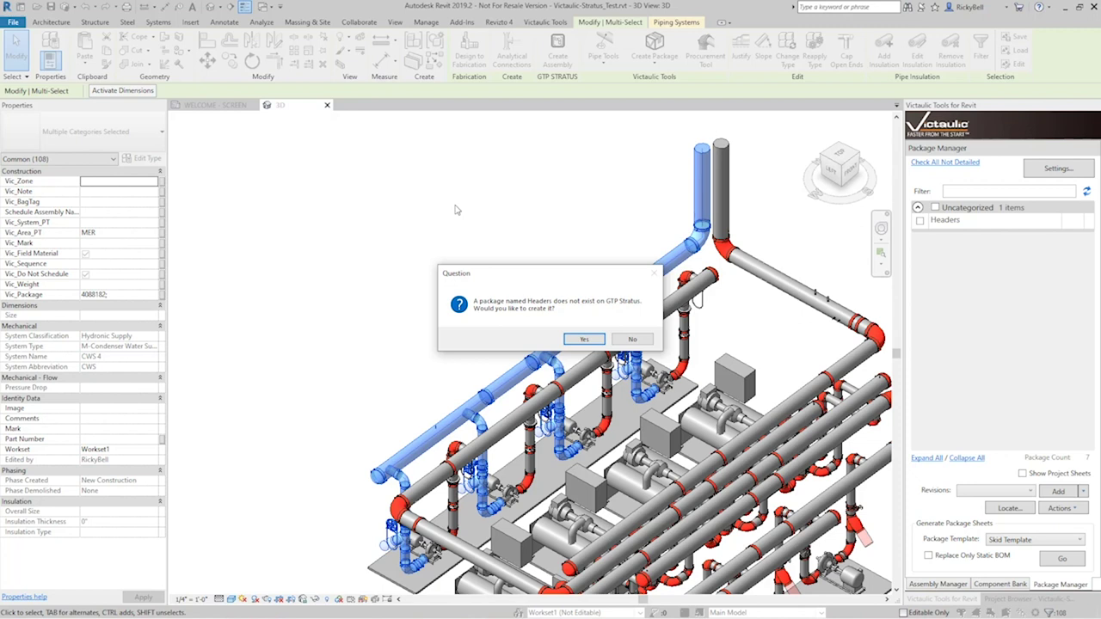
{"action": "left_click", "coordinate": [593, 340]}
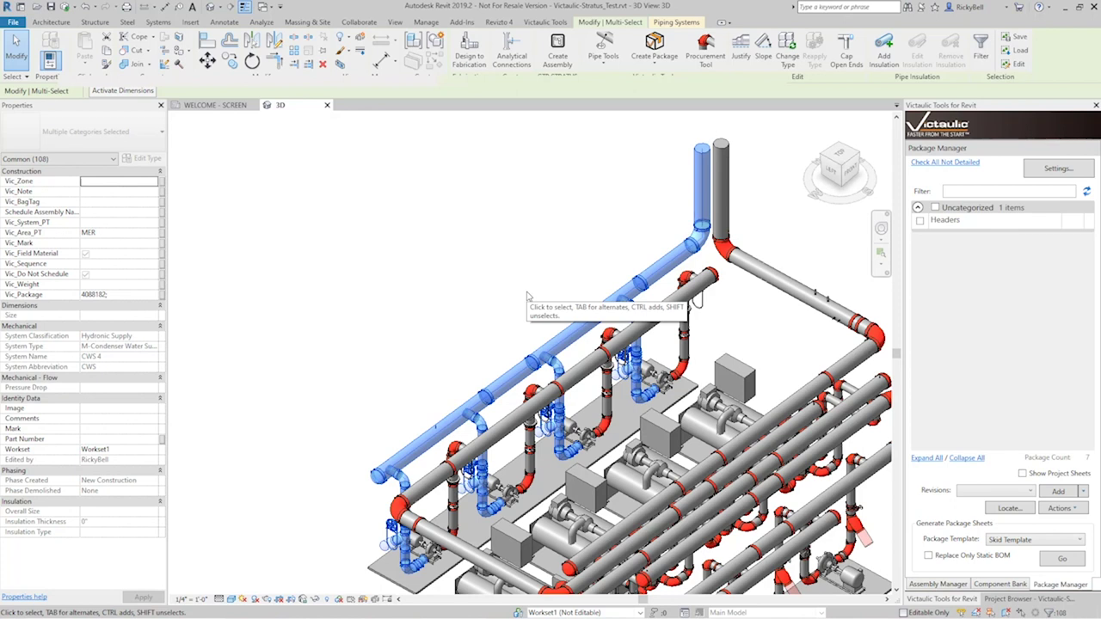
{"action": "key", "text": "alt+Tab"}
- On the Stratus Packages dashboard, set the Headers package to Issued for Fabrication
{"action": "scroll", "coordinate": [418, 250], "scroll_direction": "up", "scroll_amount": 1}
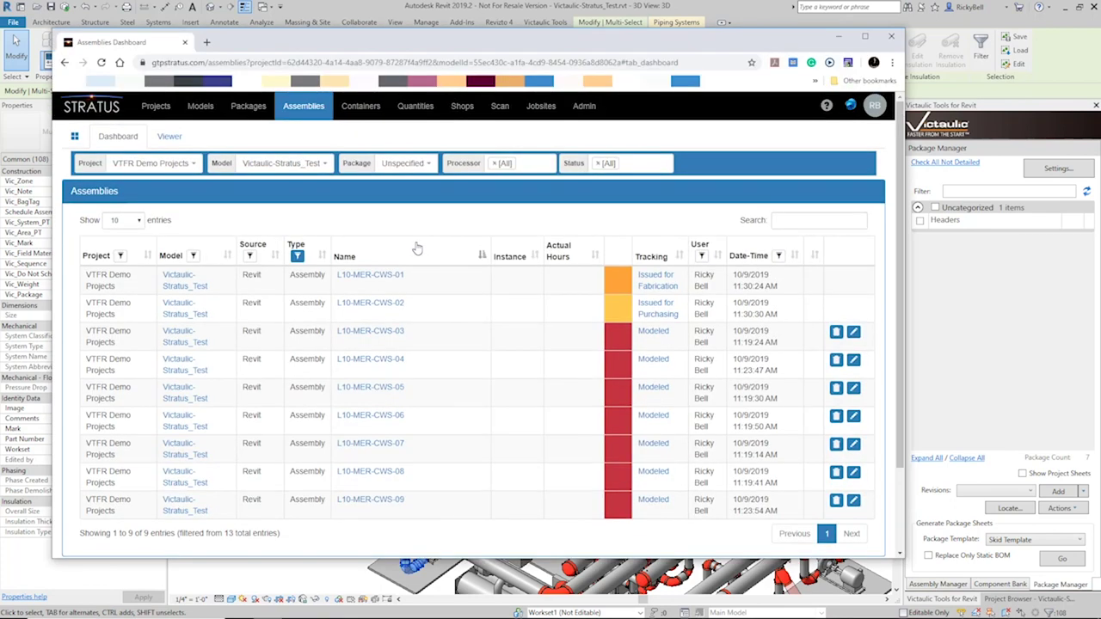
{"action": "left_click", "coordinate": [254, 107]}
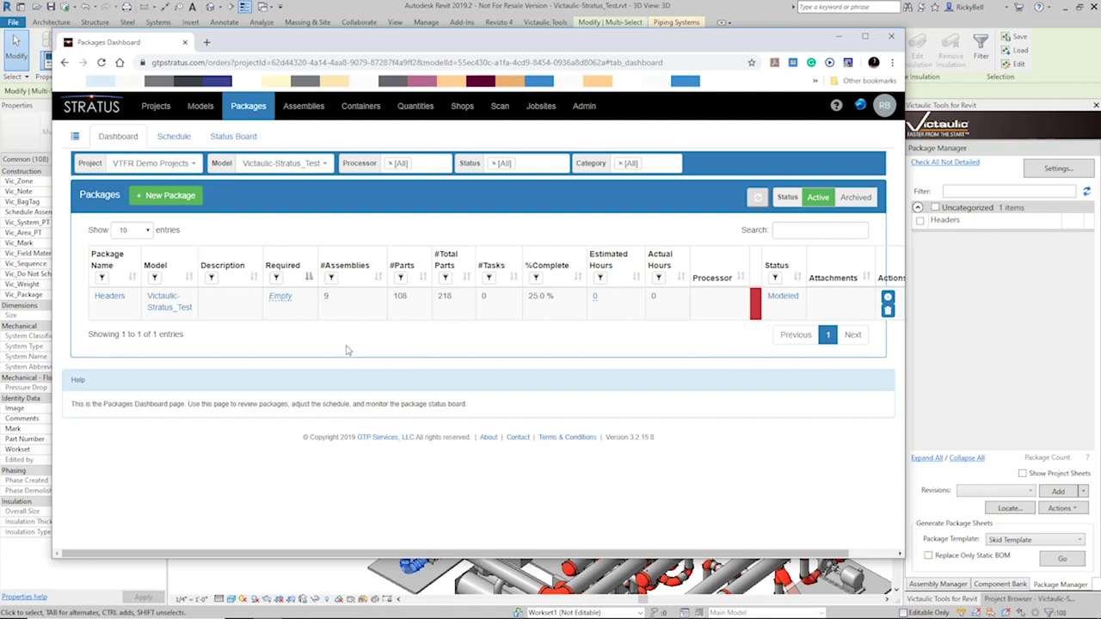
{"action": "left_click", "coordinate": [788, 303]}
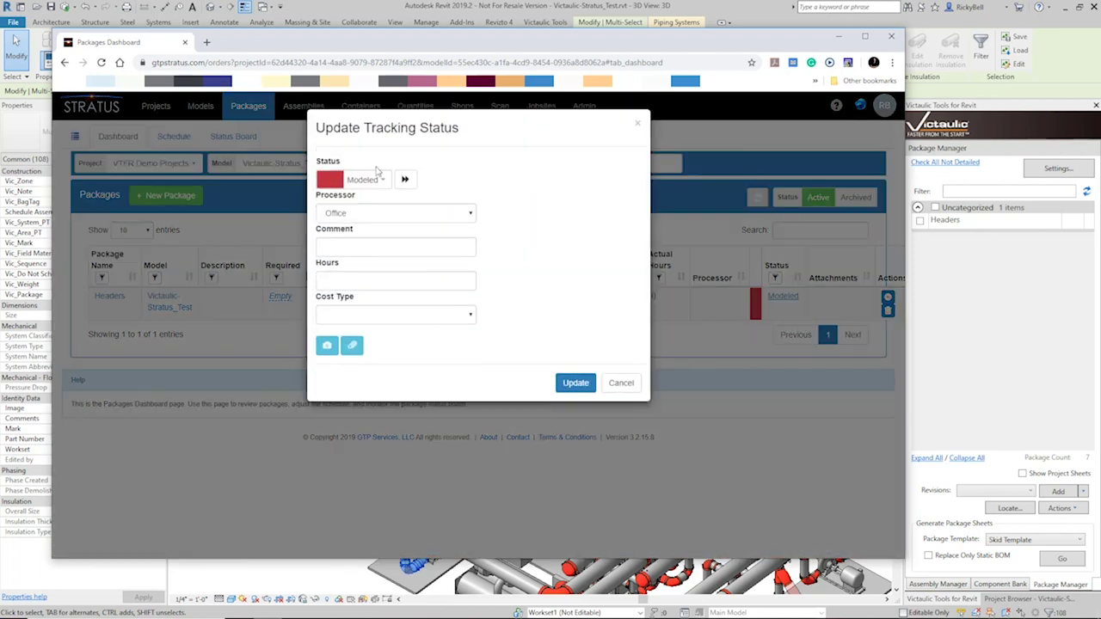
{"action": "left_click", "coordinate": [383, 181]}
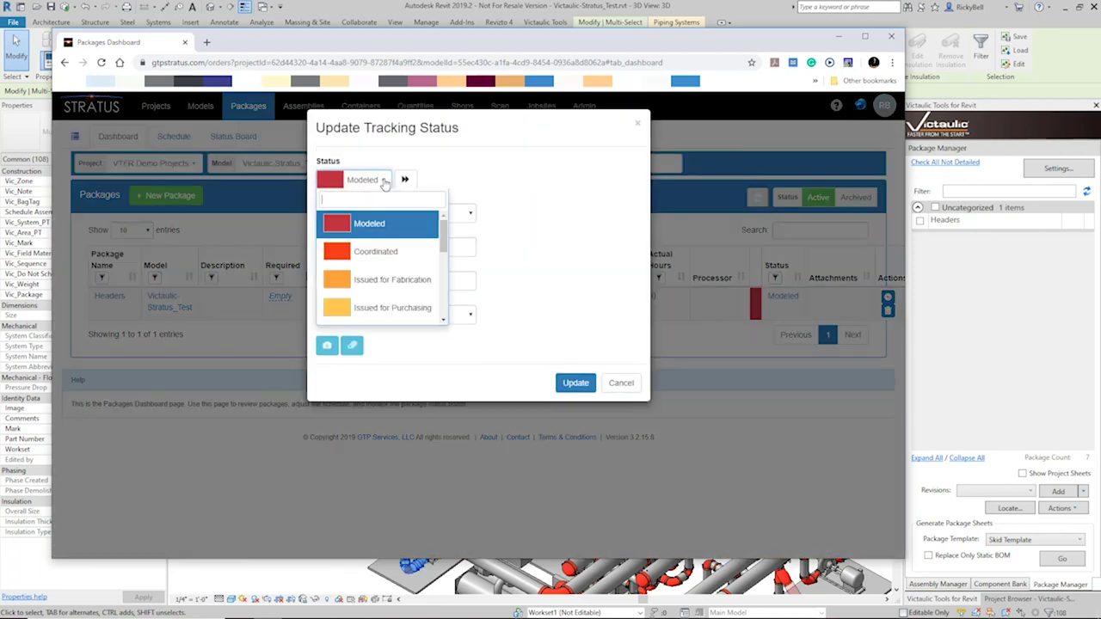
{"action": "scroll", "coordinate": [363, 315], "scroll_direction": "down", "scroll_amount": 1}
{"action": "left_click", "coordinate": [365, 284]}
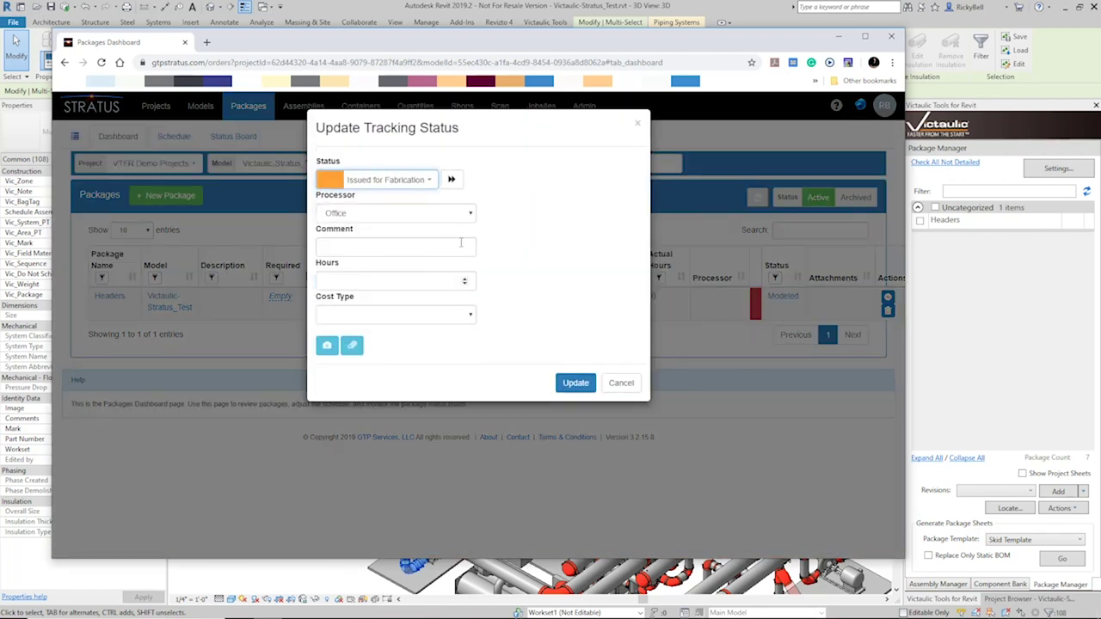
{"action": "left_click", "coordinate": [572, 384]}
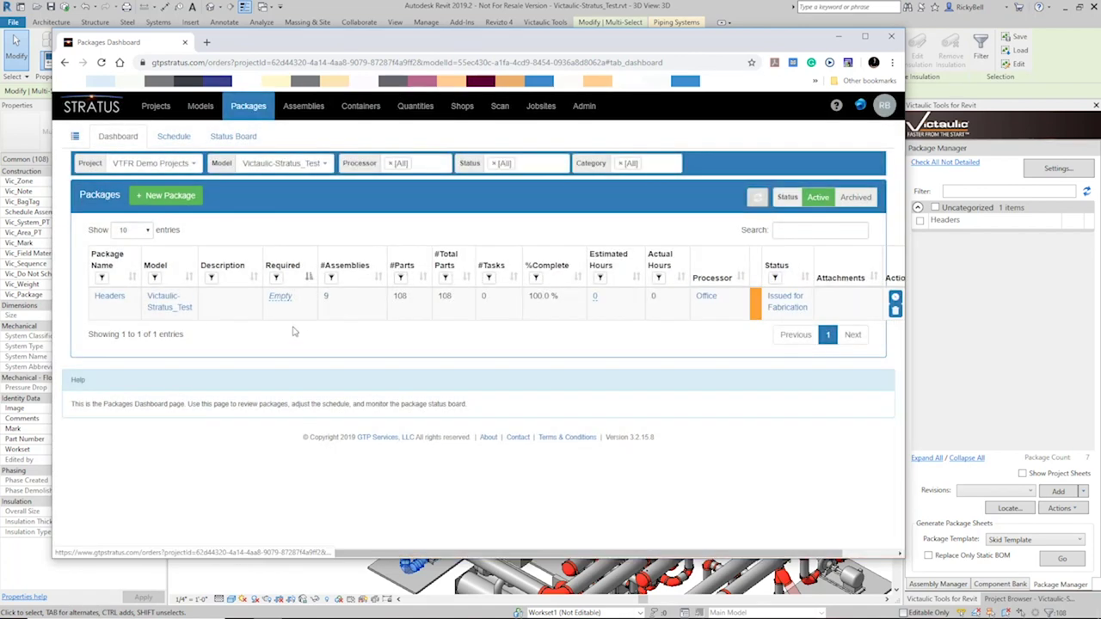
{"action": "left_click", "coordinate": [110, 297]}
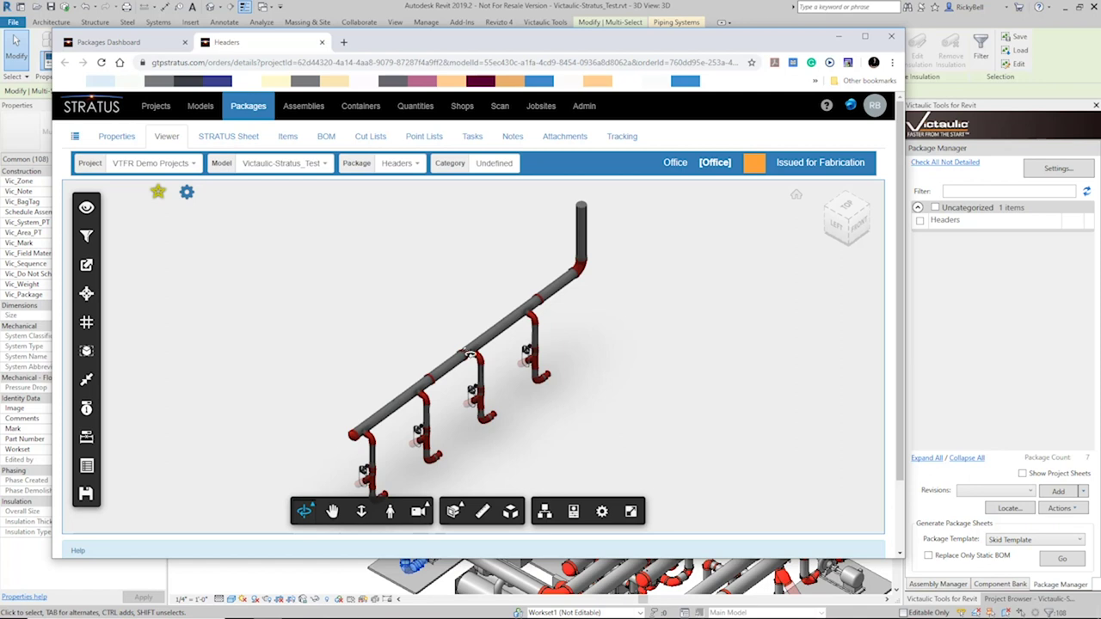
- Go back from the Headers 3D viewer to the Revit piping model
{"action": "left_click", "coordinate": [973, 344]}
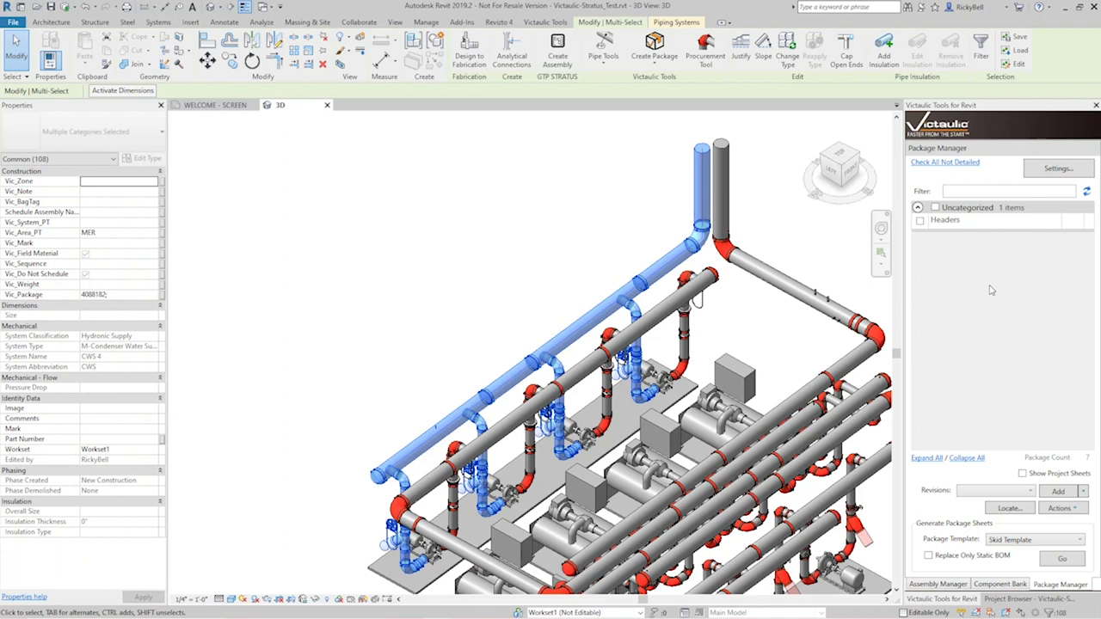
- Refresh Package Manager so Headers shows the Issued for Fabrication icon, then view the assemblies
{"action": "left_click", "coordinate": [1087, 190]}
{"action": "mouse_move", "coordinate": [1073, 223]}
{"action": "left_click", "coordinate": [939, 585]}
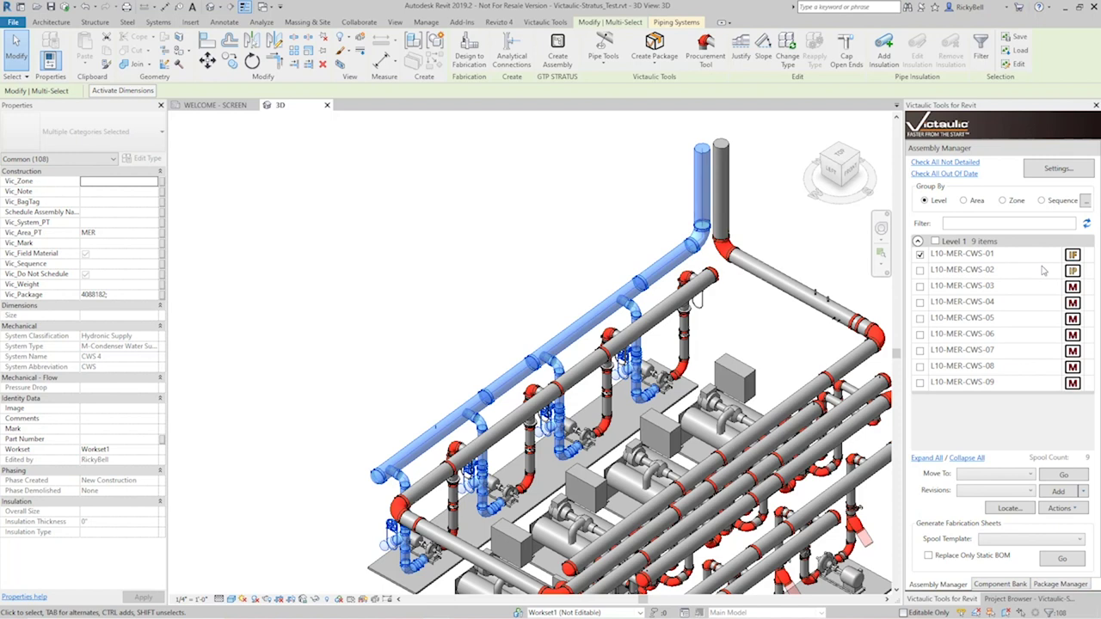
- Export a PypeServer pipe cutting file and a PCF file for the checked assembly
{"action": "left_click", "coordinate": [1072, 512]}
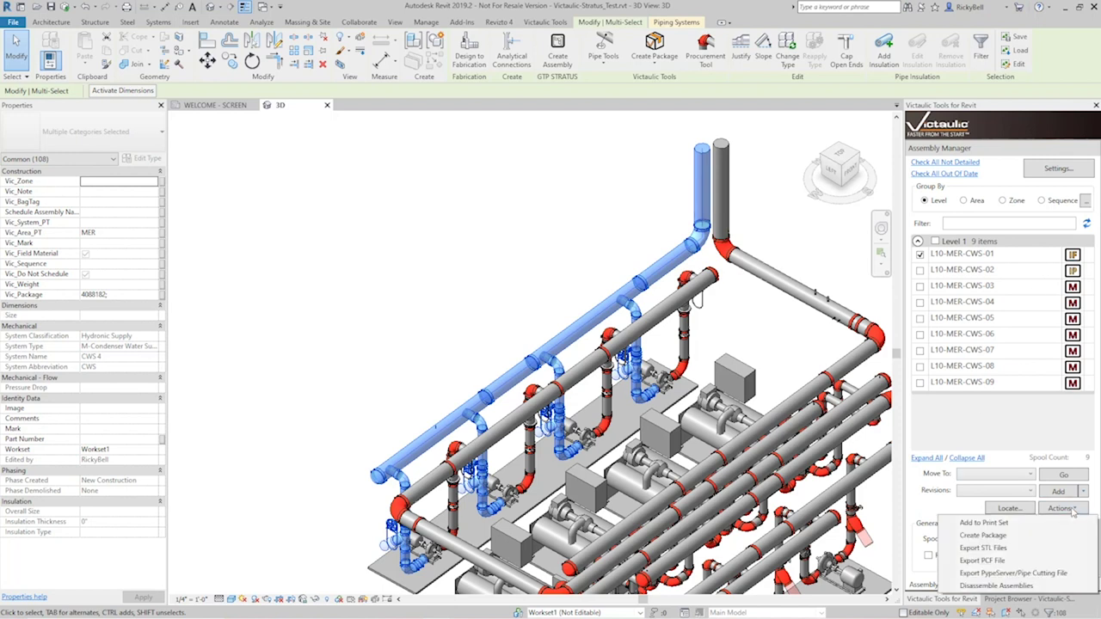
{"action": "left_click", "coordinate": [1020, 573]}
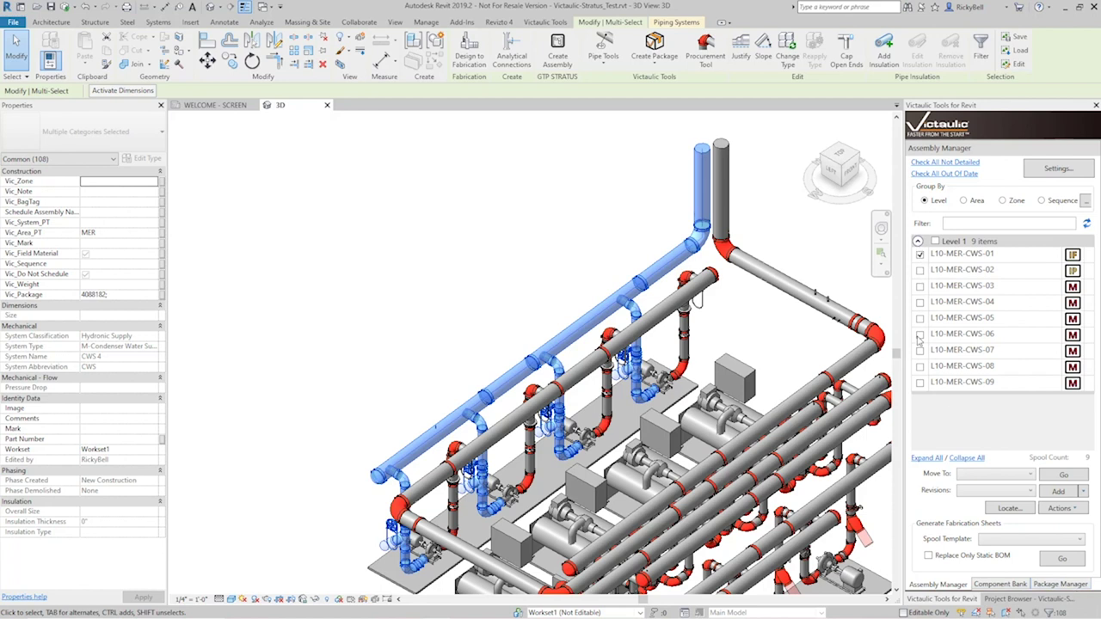
{"action": "left_click", "coordinate": [1061, 509]}
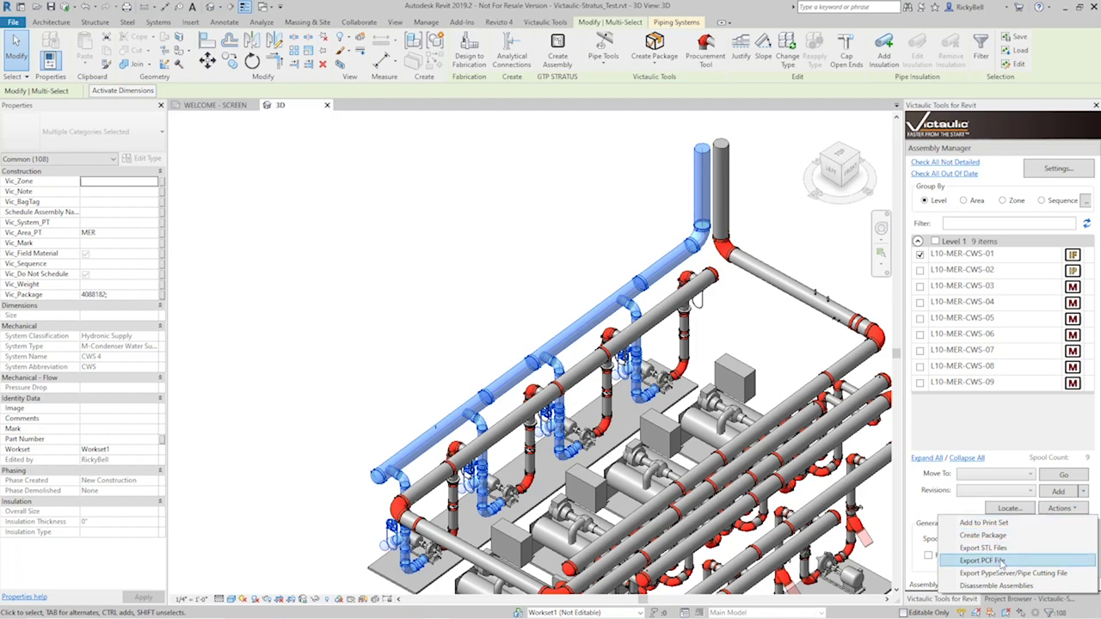
{"action": "left_click", "coordinate": [998, 560]}
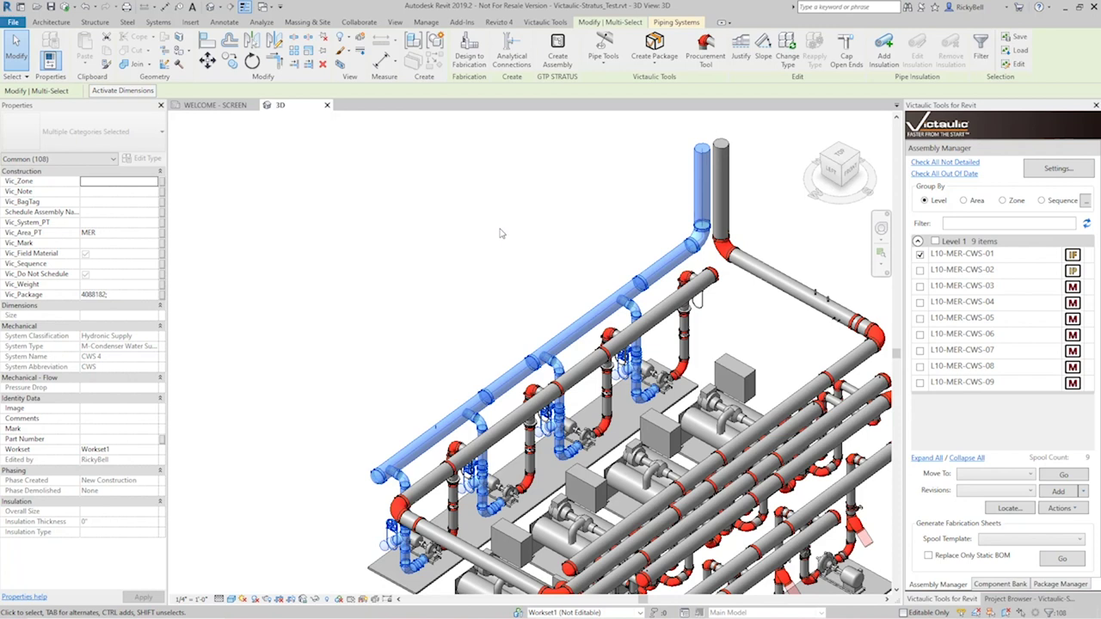